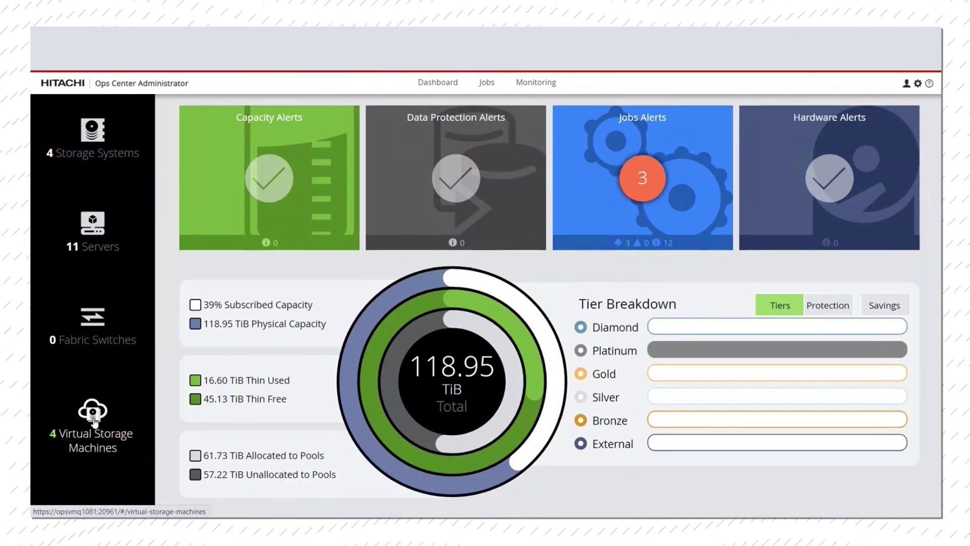
# - Begin a new virtual storage machine on GPSE-Baby-20 with virtual model VSP and serial 11111
pyautogui.click(96, 423)
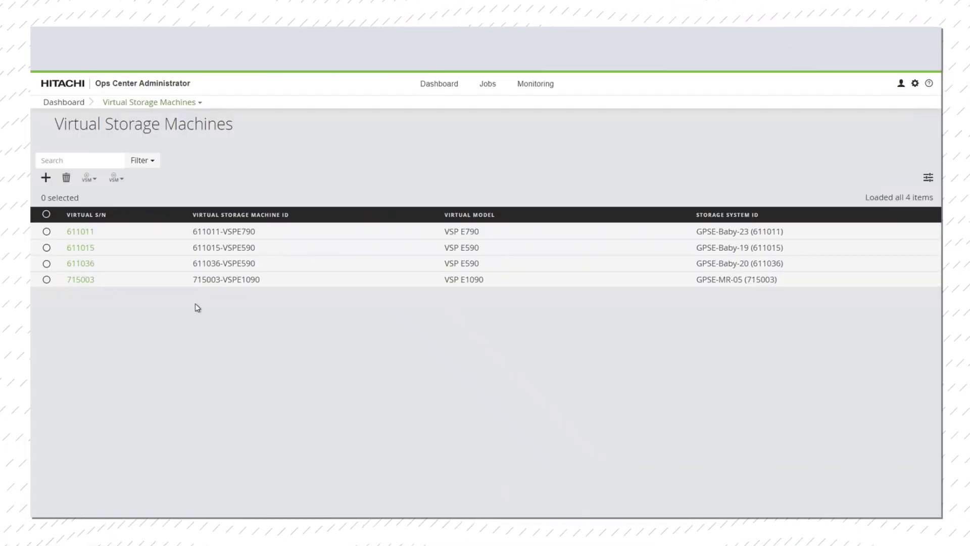
pyautogui.click(46, 180)
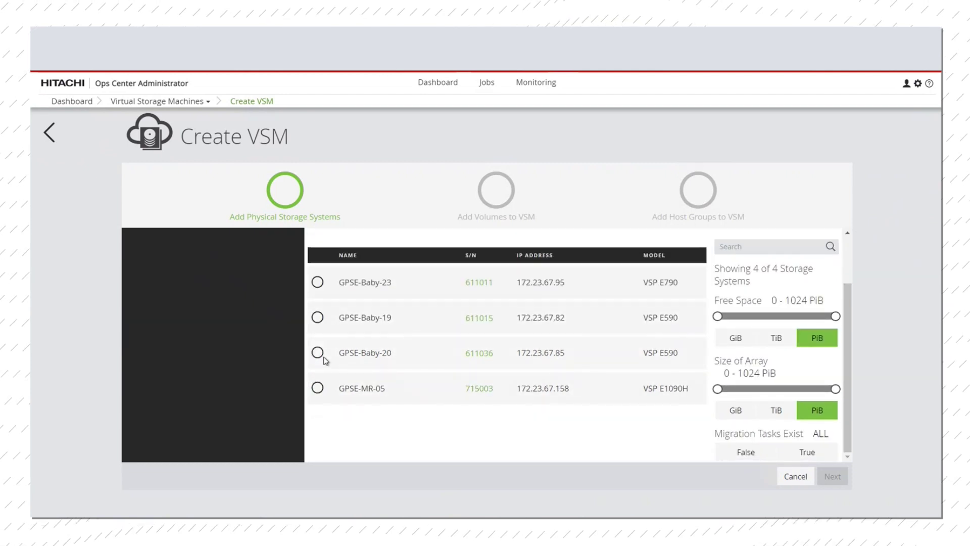
pyautogui.click(318, 357)
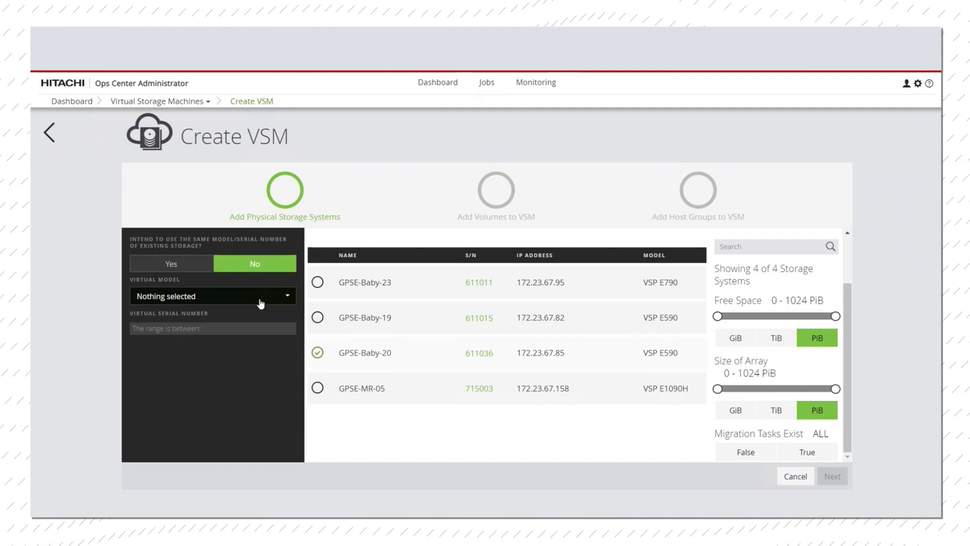
pyautogui.click(220, 303)
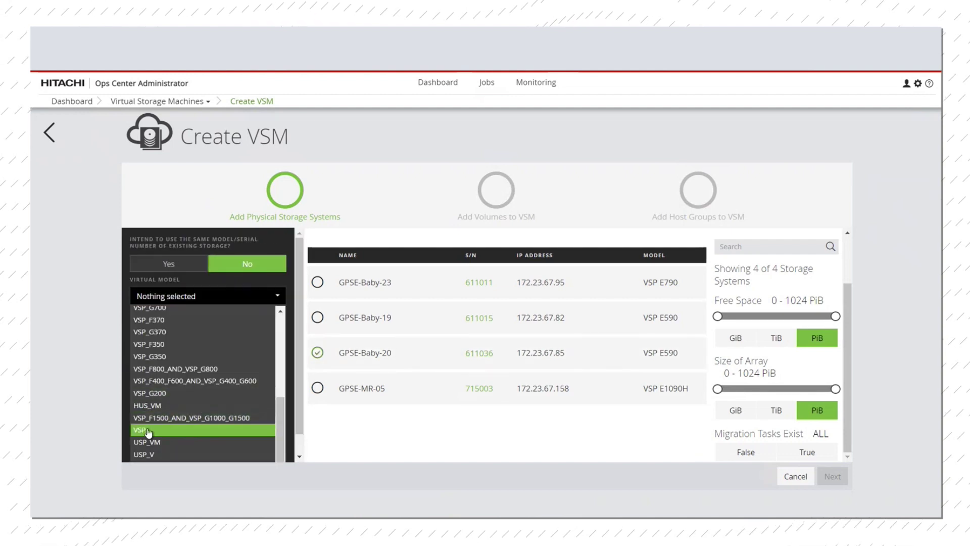
pyautogui.click(149, 430)
pyautogui.click(162, 331)
pyautogui.write('11111')
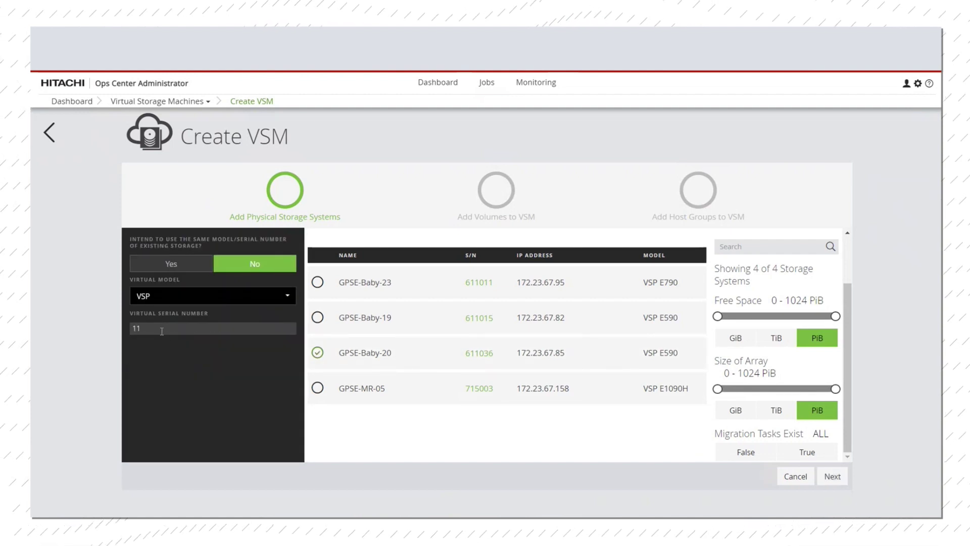
# - Specify 32 volumes by count and hex ID range 00:10:00 to 00:10:1F
pyautogui.click(832, 476)
pyautogui.click(800, 336)
pyautogui.click(427, 360)
pyautogui.click(363, 364)
pyautogui.write('32')
pyautogui.click(597, 362)
pyautogui.click(585, 388)
pyautogui.click(626, 361)
pyautogui.write('00:10')
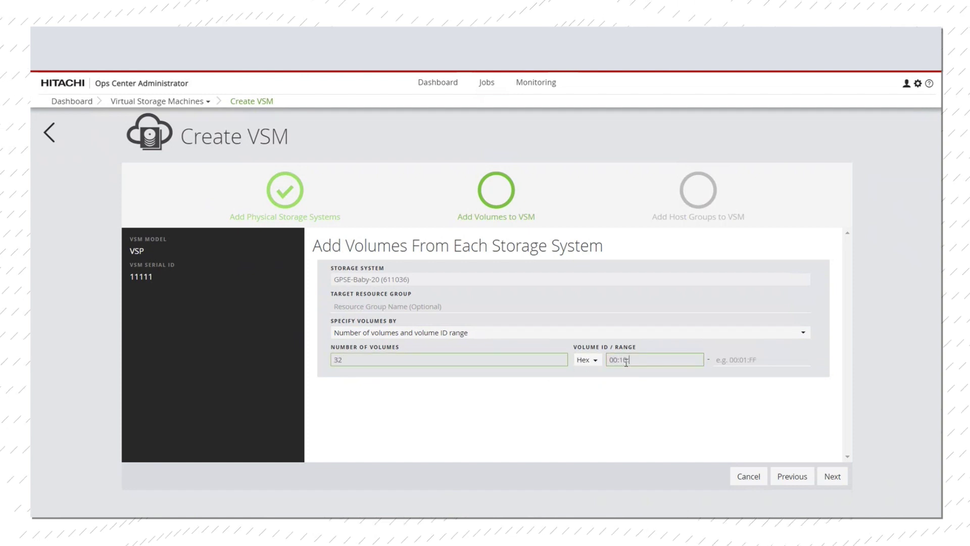
pyautogui.write(':00')
pyautogui.click(725, 359)
pyautogui.write('00:10:1')
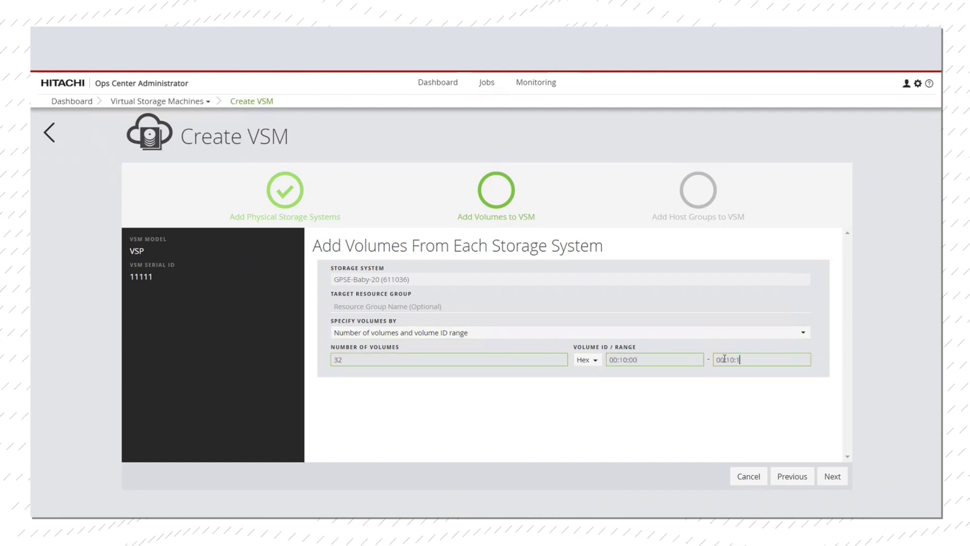
pyautogui.write('F')
# - Specify host groups by number and add one host group on port CL2-A
pyautogui.click(826, 482)
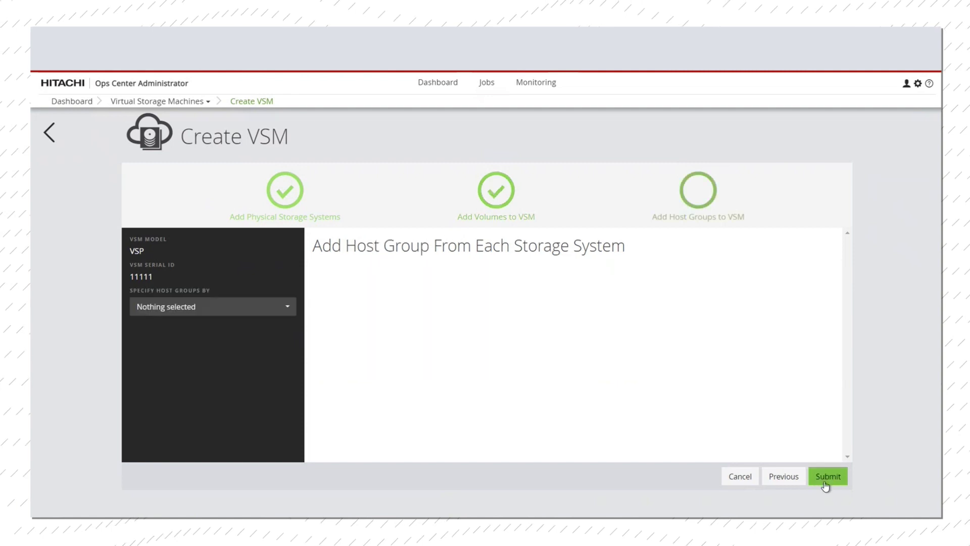
pyautogui.click(285, 307)
pyautogui.click(189, 334)
pyautogui.click(753, 274)
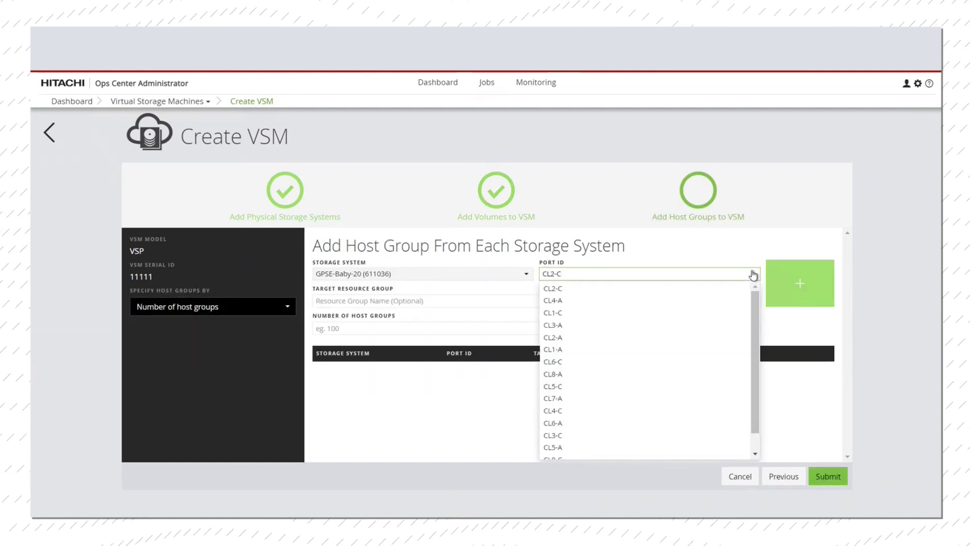
pyautogui.click(553, 338)
pyautogui.click(357, 328)
pyautogui.write('1')
pyautogui.click(799, 283)
# - Add one host group each on ports CL5-A, CL7-A and CL7-C
pyautogui.click(752, 275)
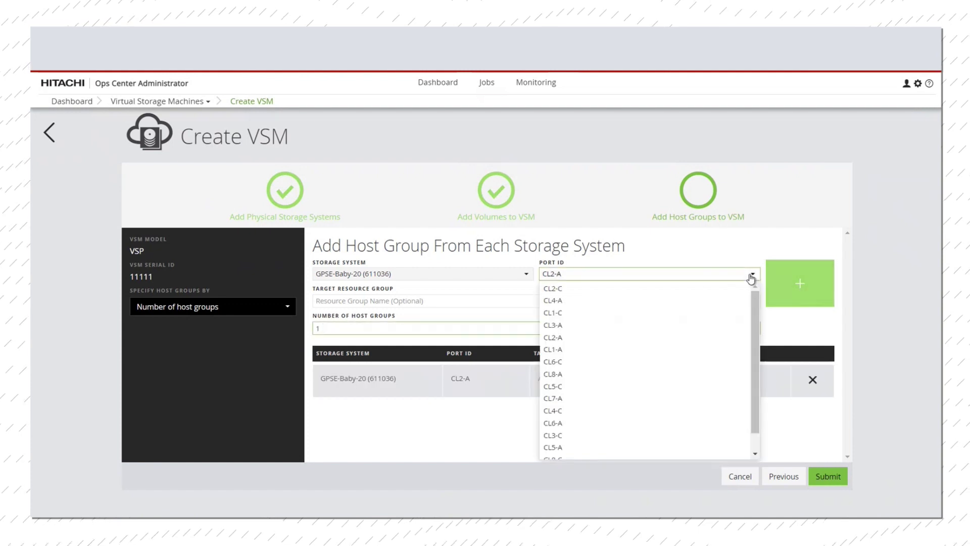
pyautogui.click(553, 447)
pyautogui.click(784, 292)
pyautogui.click(752, 275)
pyautogui.click(552, 399)
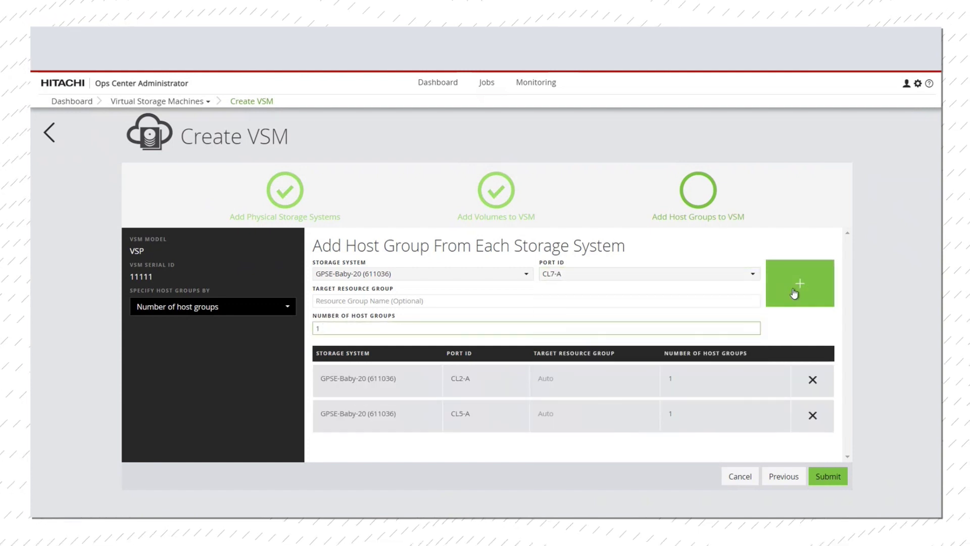
pyautogui.click(795, 293)
pyautogui.click(752, 274)
pyautogui.click(621, 371)
pyautogui.click(801, 296)
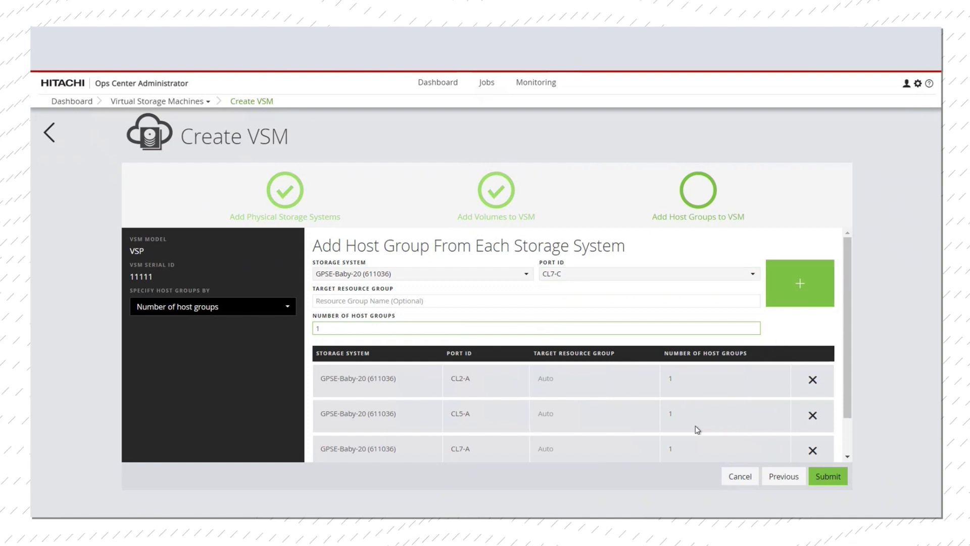
# - Submit the VSM, check its creation job, then open the 11111-VSP details from Virtual Storage Machines
pyautogui.click(828, 476)
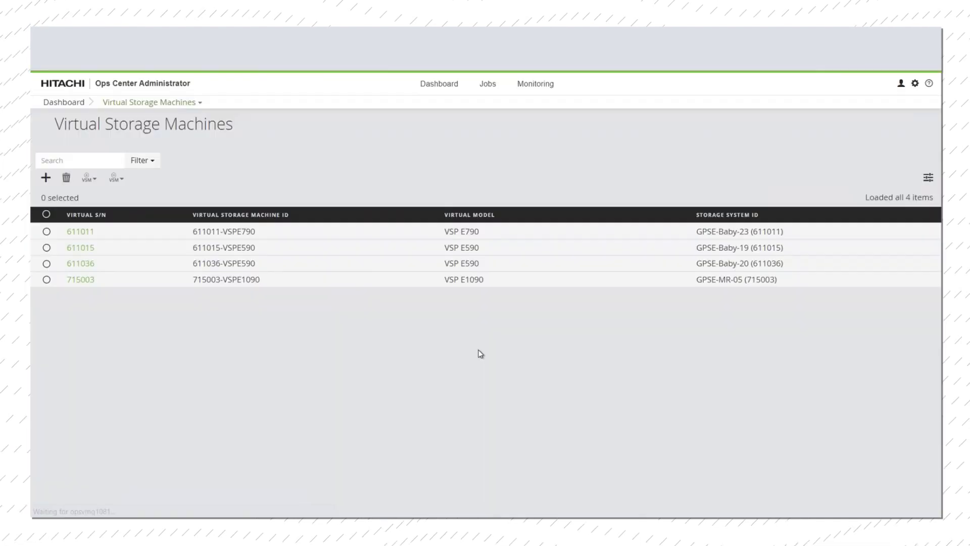
pyautogui.click(484, 87)
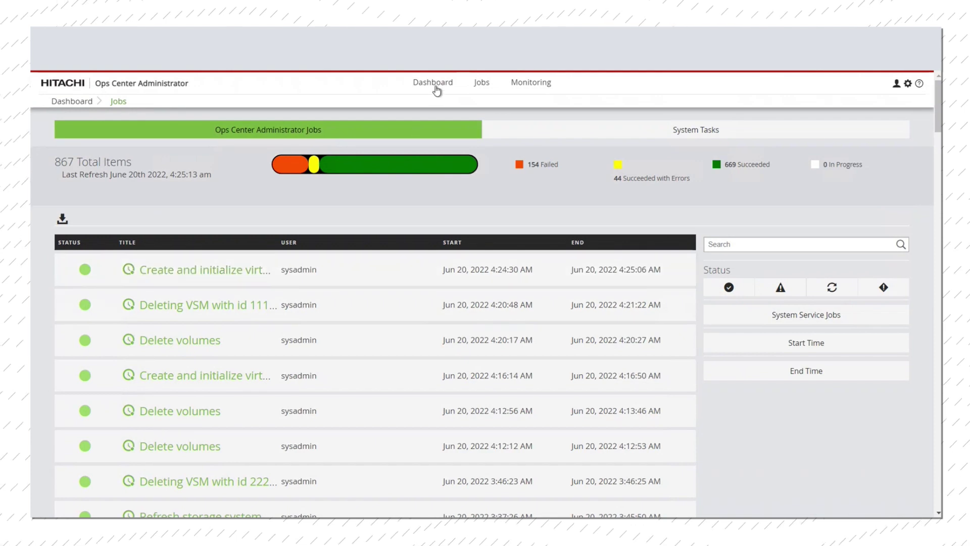
pyautogui.click(435, 86)
pyautogui.click(91, 441)
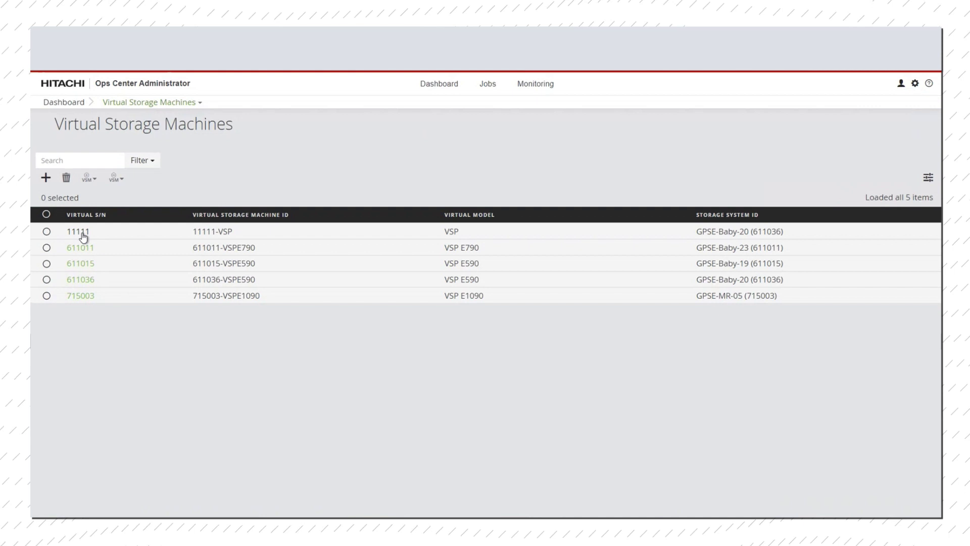
pyautogui.click(83, 234)
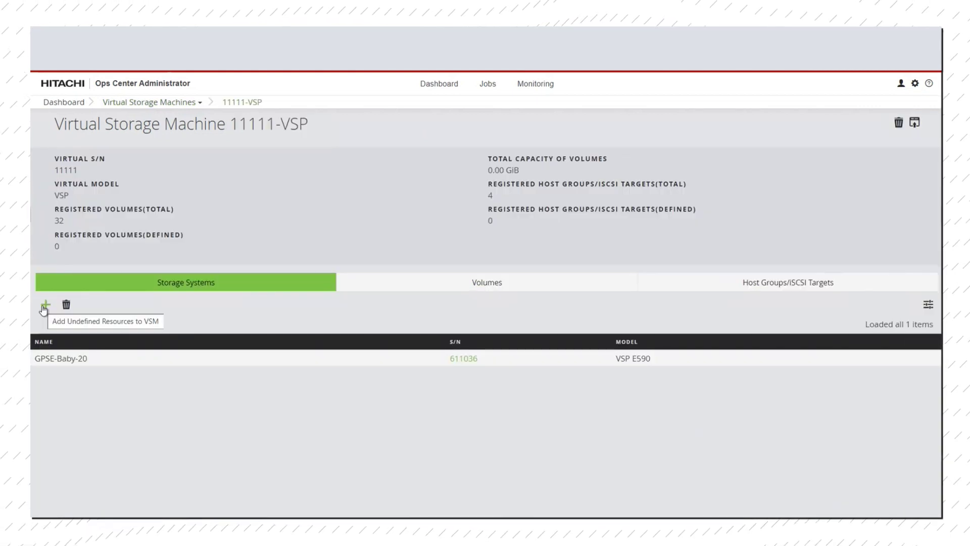
# - Start adding resources to 11111-VSP from storage system GPSE-Baby-23
pyautogui.click(45, 306)
pyautogui.click(143, 297)
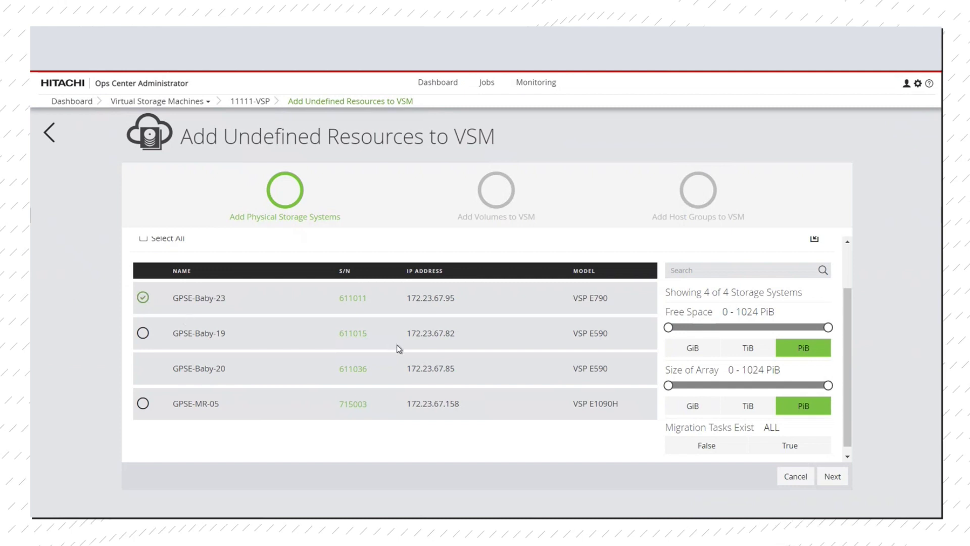
pyautogui.click(833, 477)
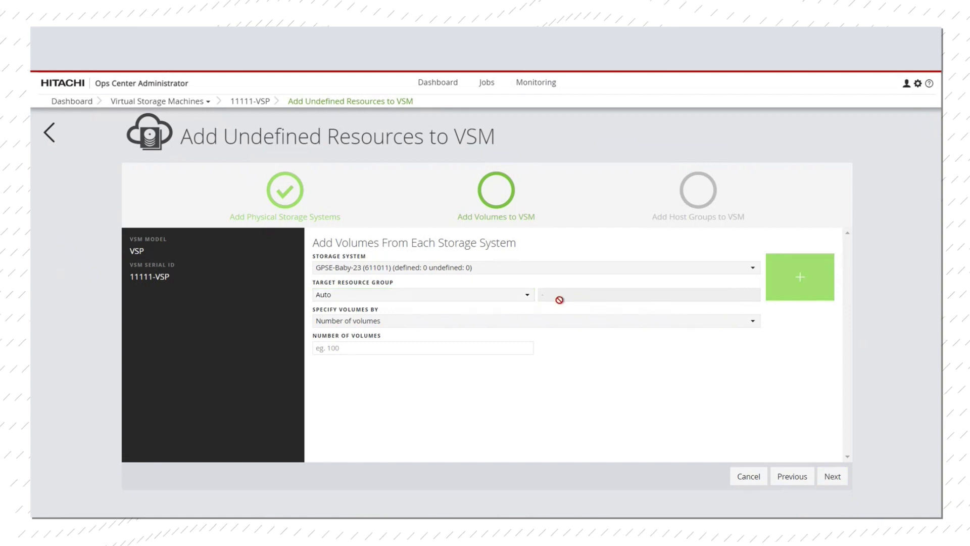
# - Add 32 volumes with hex IDs 00:20:00 to 00:20:1f and continue to host groups
pyautogui.click(688, 321)
pyautogui.click(447, 343)
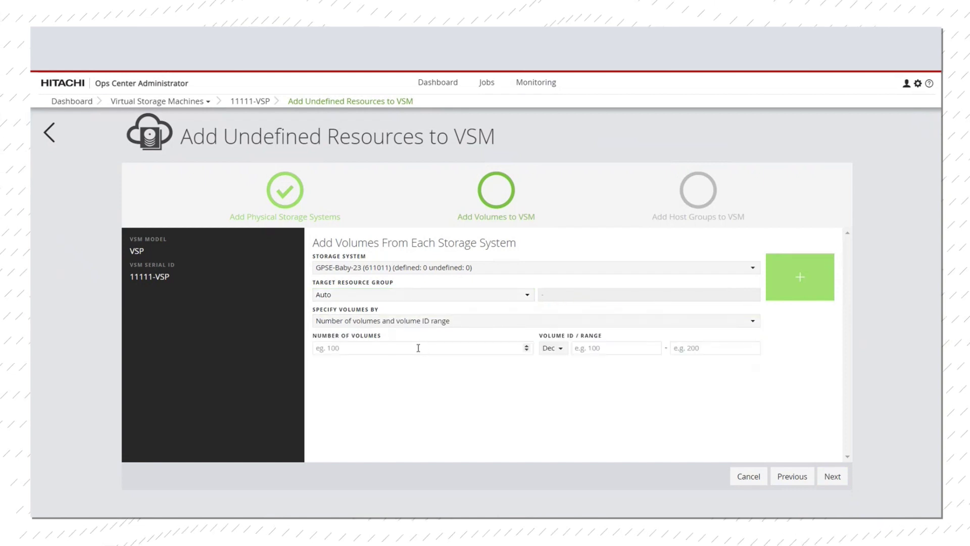
pyautogui.click(416, 348)
pyautogui.write('32')
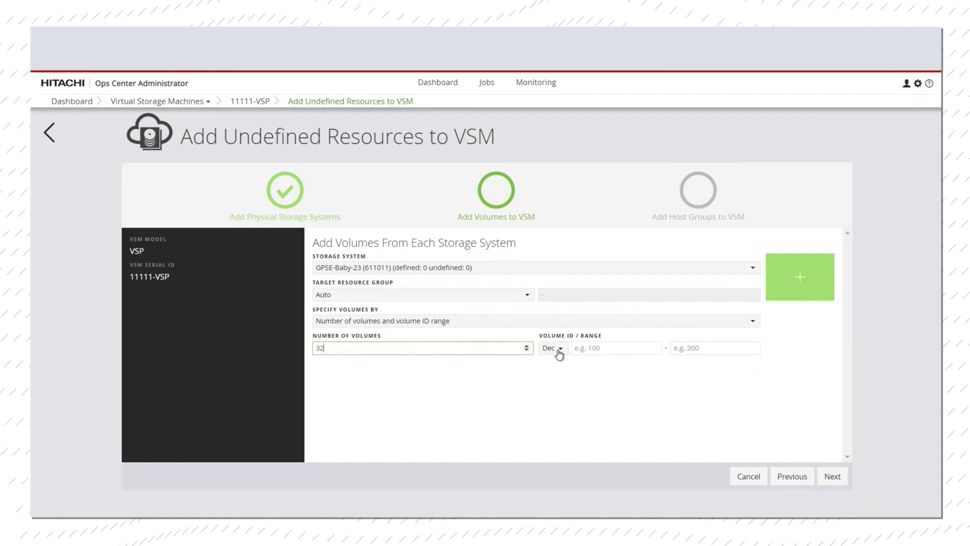
pyautogui.click(560, 349)
pyautogui.click(557, 377)
pyautogui.click(593, 350)
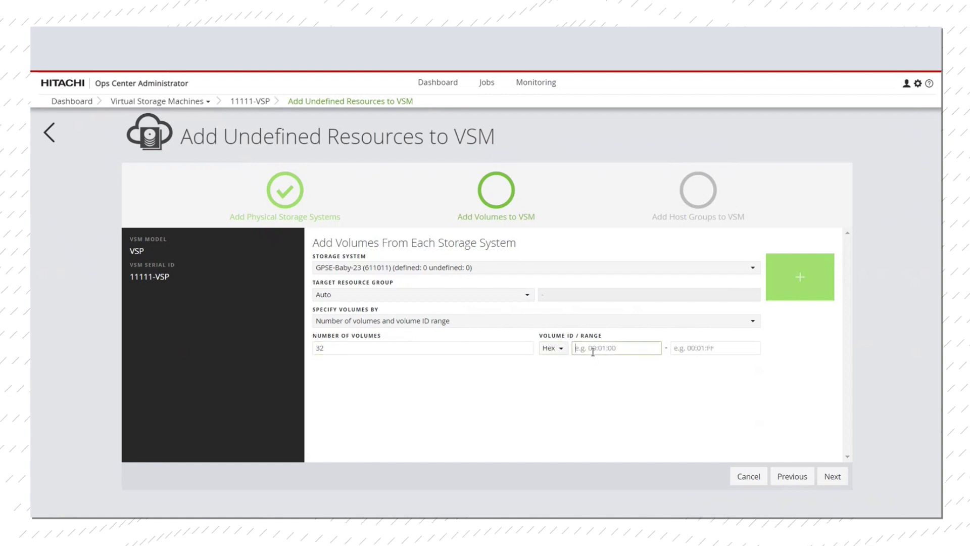
pyautogui.write('00:20:00')
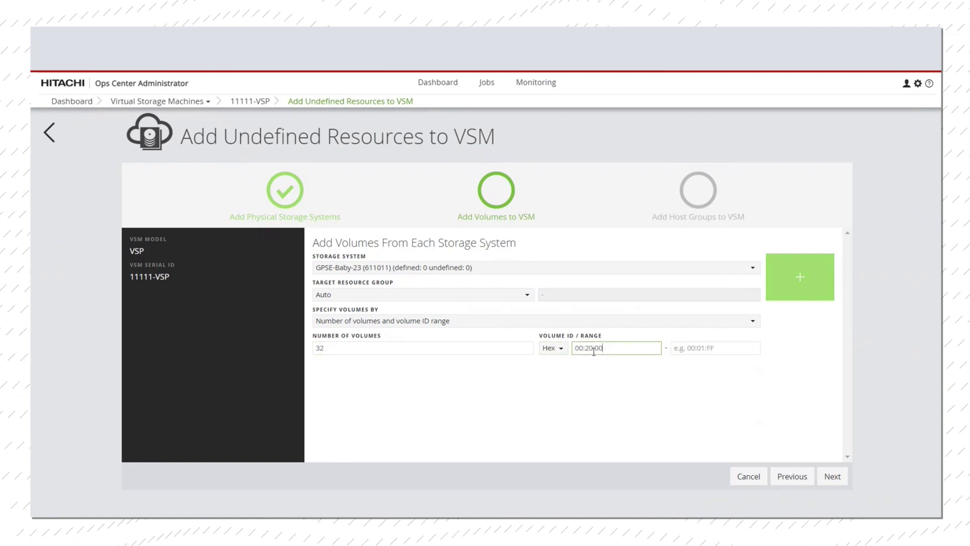
pyautogui.click(694, 348)
pyautogui.write('00:20')
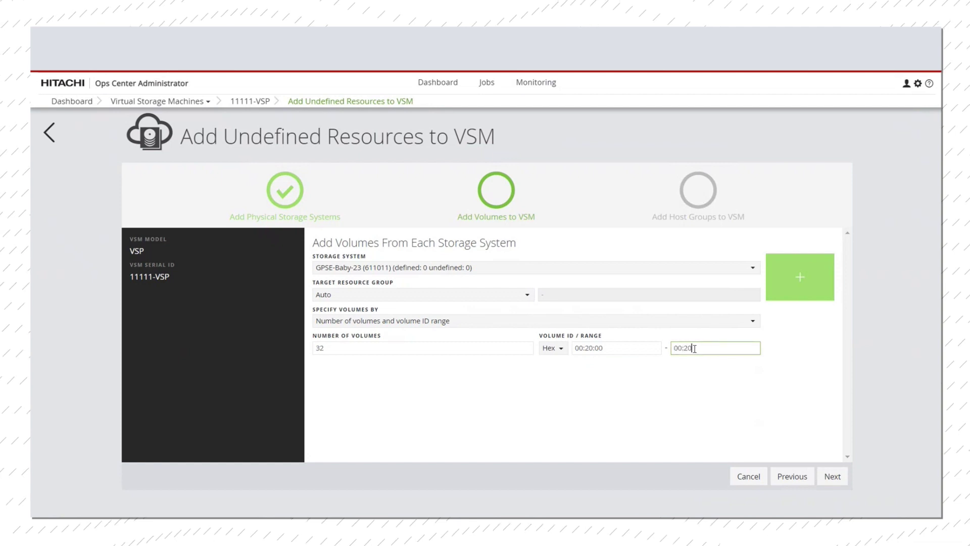
pyautogui.write(':1f')
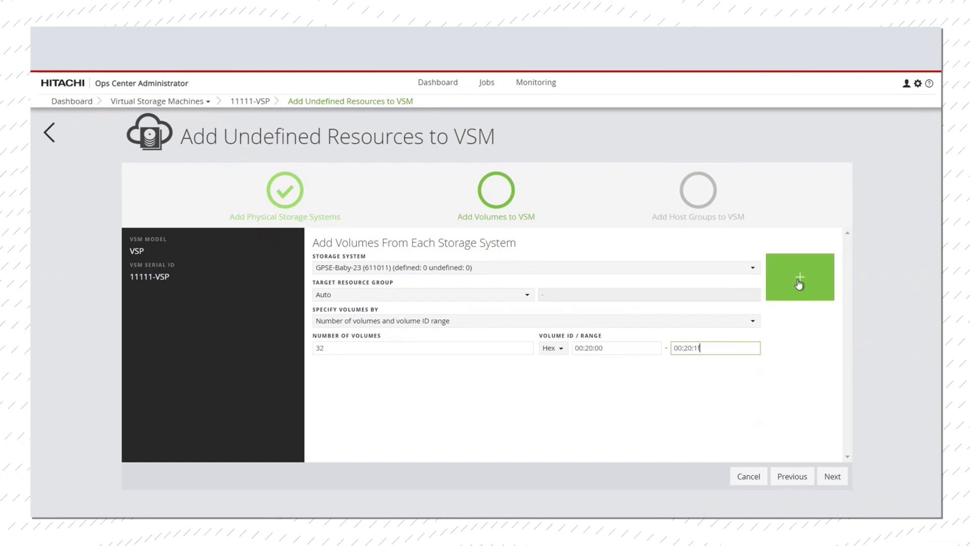
pyautogui.click(799, 284)
pyautogui.click(829, 479)
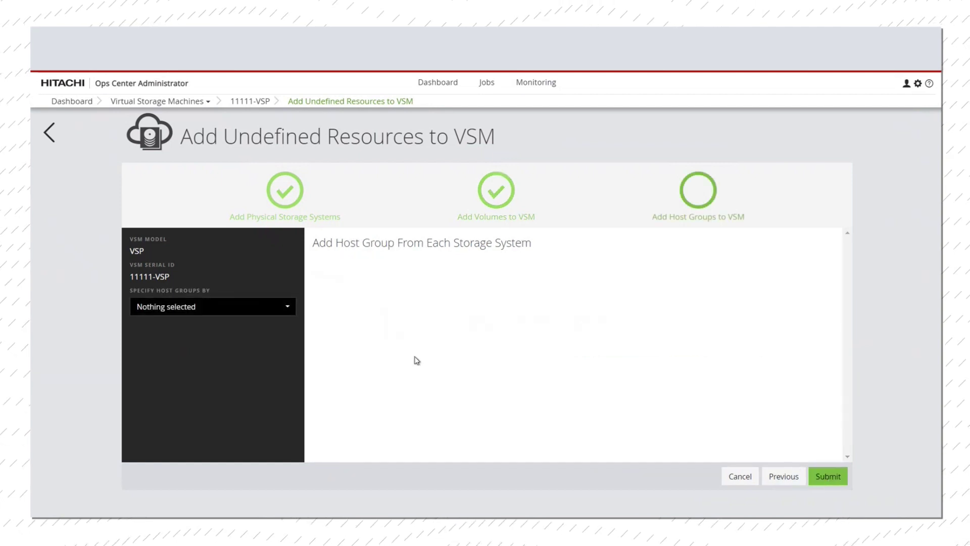
# - Specify host groups by number and add one host group on port CL1-A
pyautogui.click(292, 314)
pyautogui.click(186, 333)
pyautogui.click(753, 271)
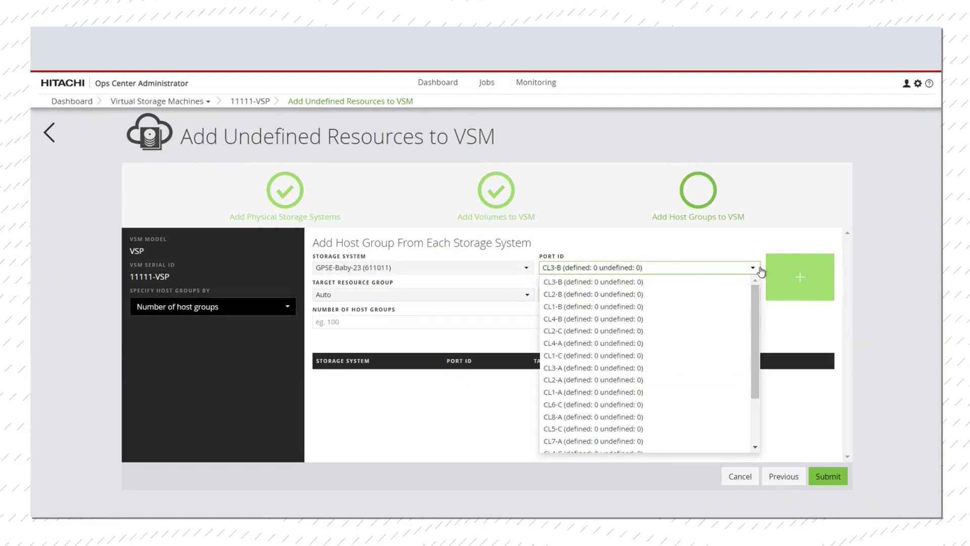
pyautogui.click(555, 392)
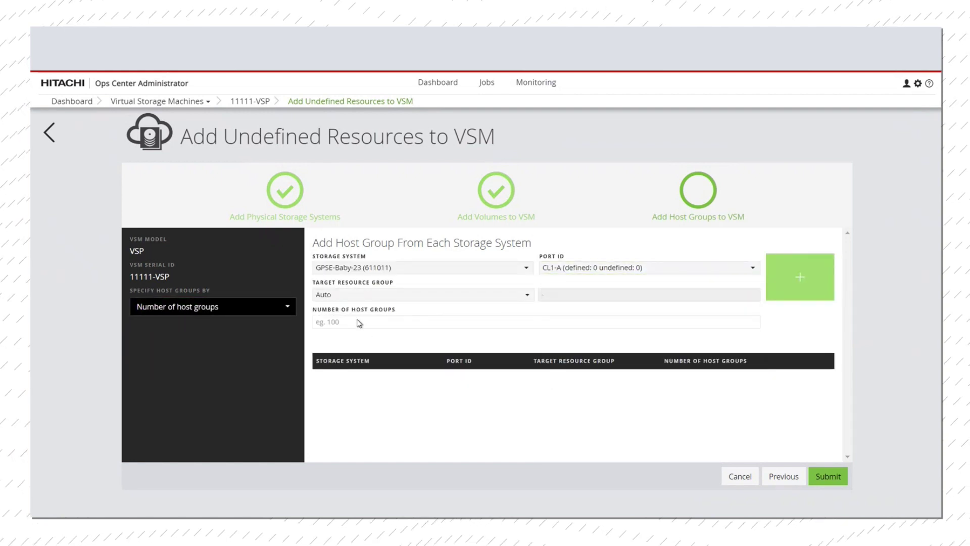
pyautogui.click(352, 321)
pyautogui.write('1')
pyautogui.click(800, 277)
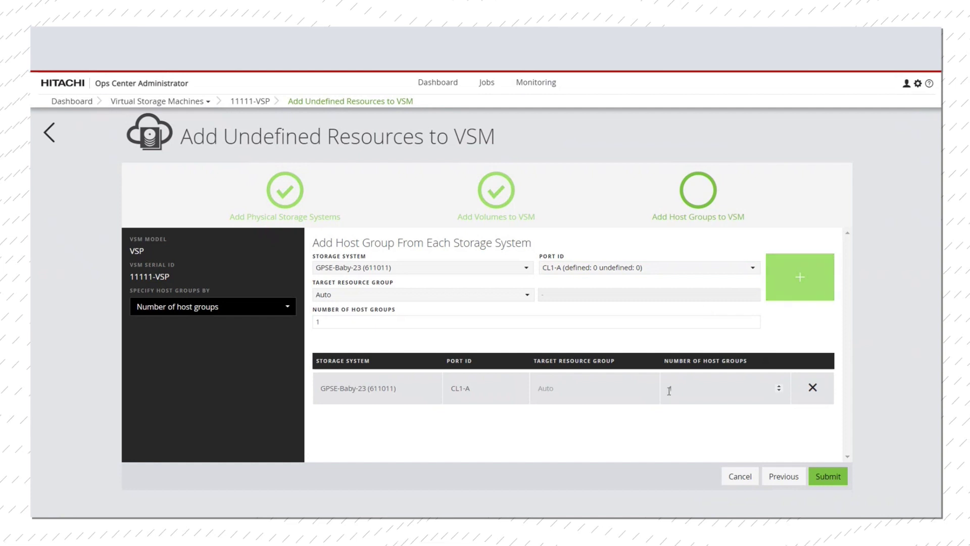
# - Add one host group each on CL3-A, CL5-A and CL7-A, then submit
pyautogui.click(754, 267)
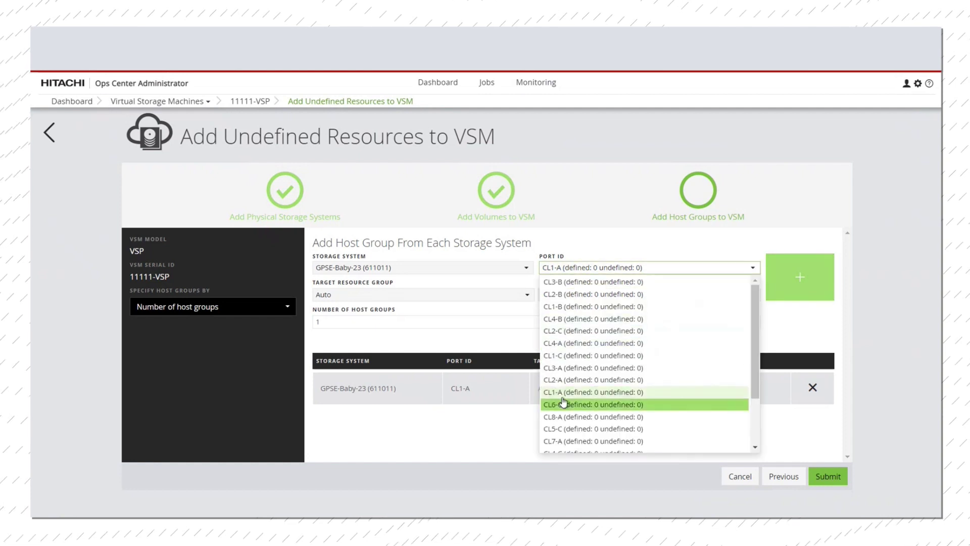
pyautogui.click(586, 367)
pyautogui.click(768, 277)
pyautogui.click(752, 268)
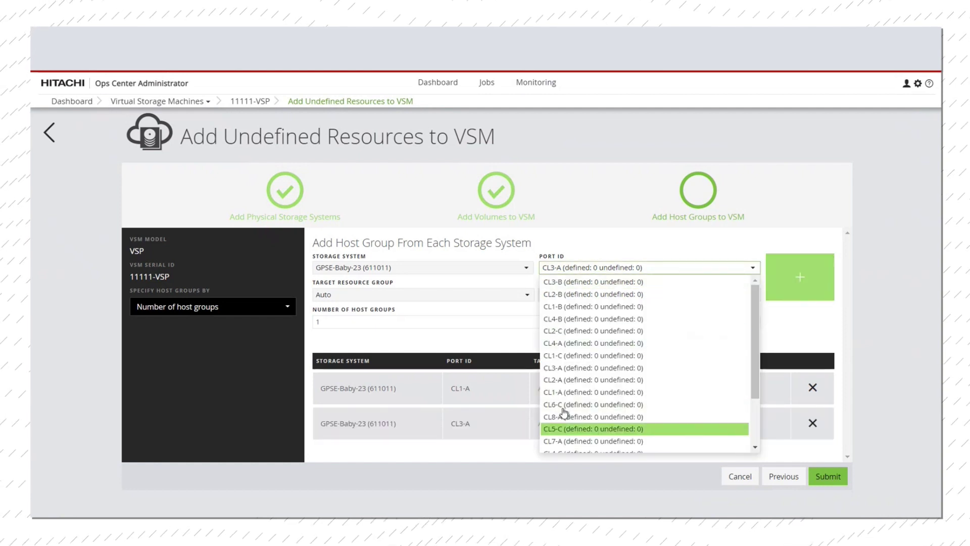
pyautogui.scroll(-3, 554, 343)
pyautogui.click(591, 421)
pyautogui.click(795, 283)
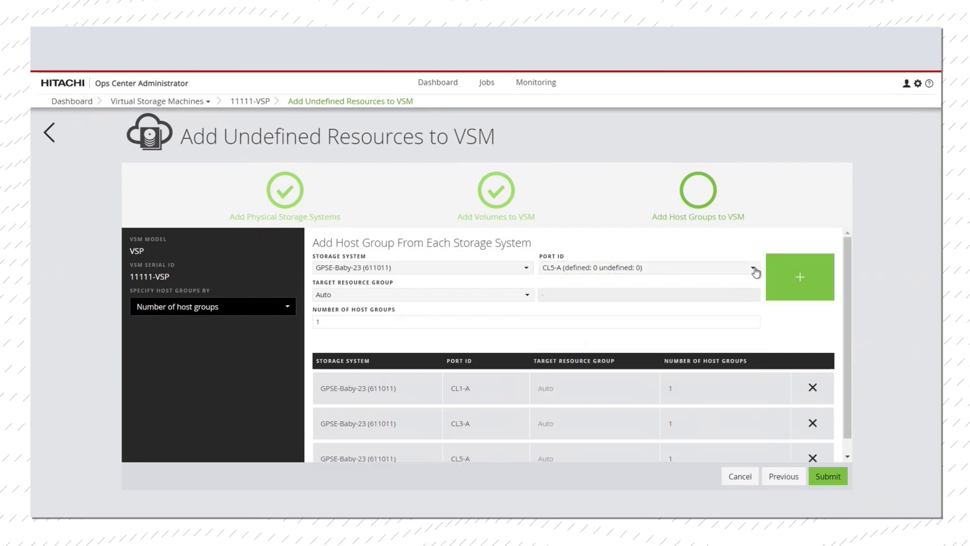
pyautogui.click(695, 268)
pyautogui.click(591, 371)
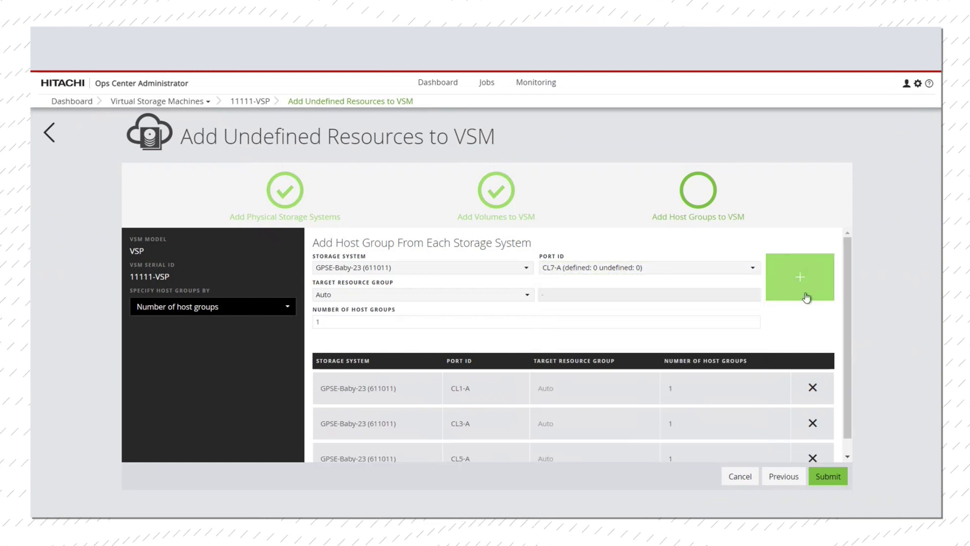
pyautogui.click(804, 295)
pyautogui.click(824, 476)
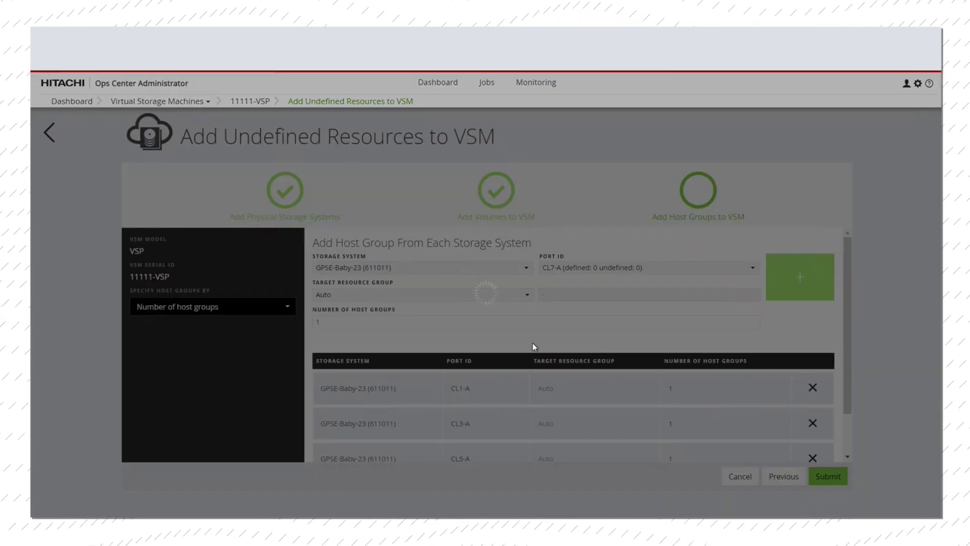